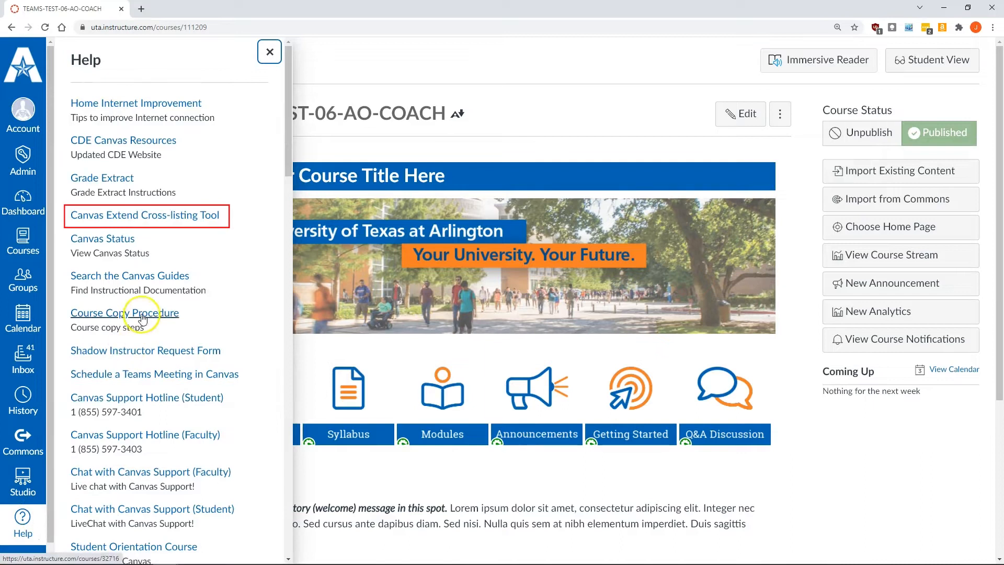
Close the help panel and open the course Settings.
{"action": "left_click", "coordinate": [156, 220]}
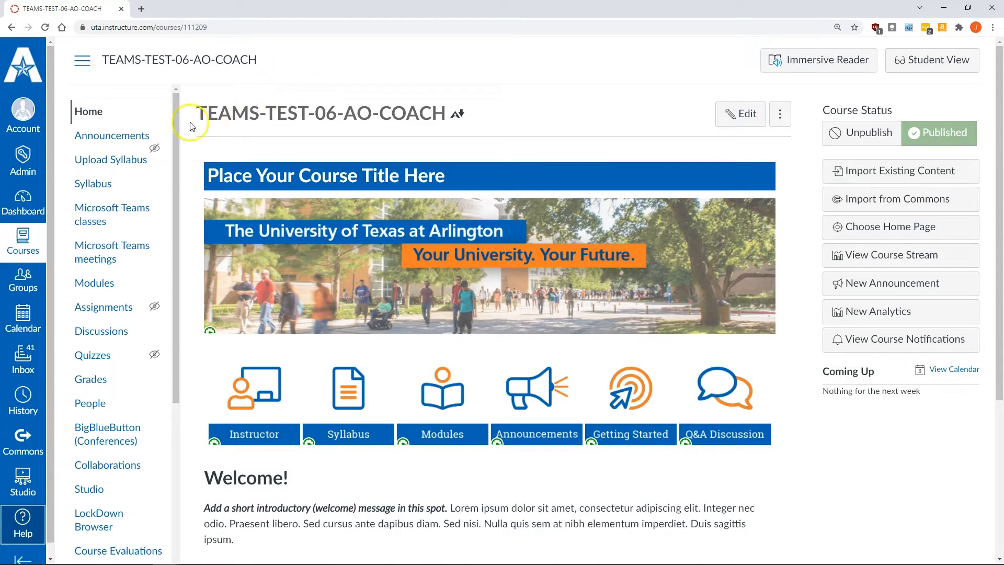
{"action": "scroll", "coordinate": [124, 177], "scroll_direction": "down", "scroll_amount": 2}
{"action": "scroll", "coordinate": [124, 176], "scroll_direction": "down", "scroll_amount": 3}
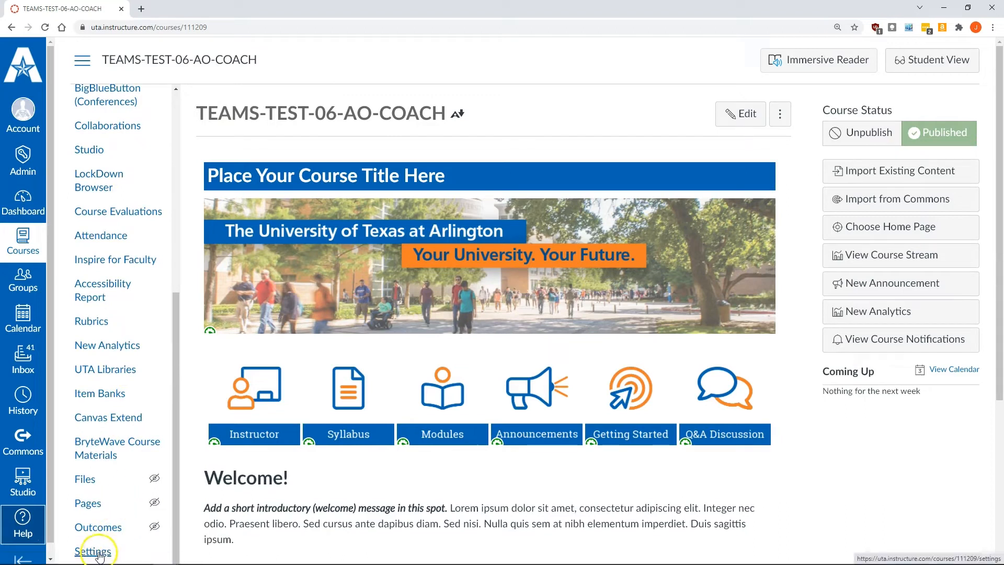
{"action": "left_click", "coordinate": [93, 550]}
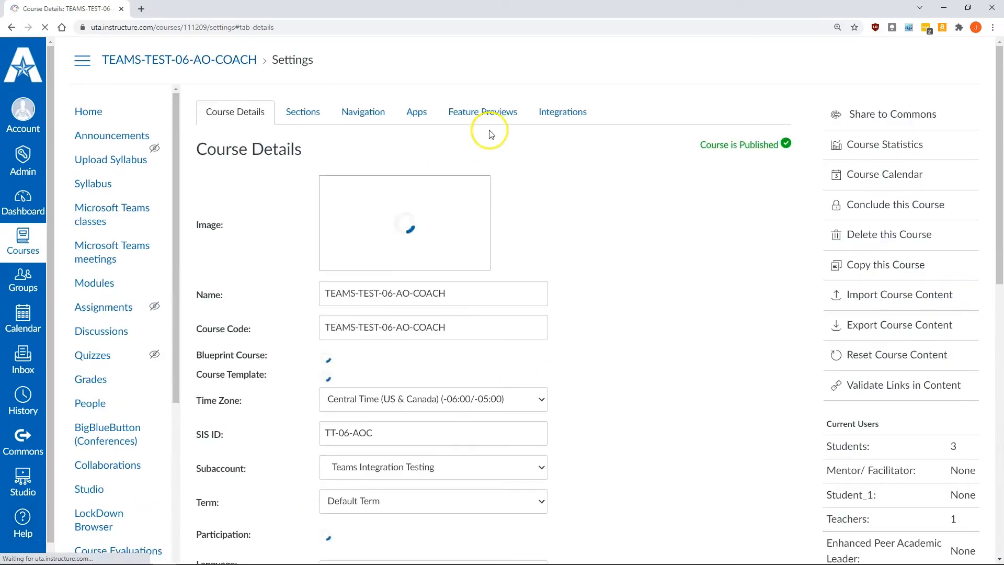
Turn on Microsoft Sync under the course integrations and start a manual sync.
{"action": "left_click", "coordinate": [563, 112]}
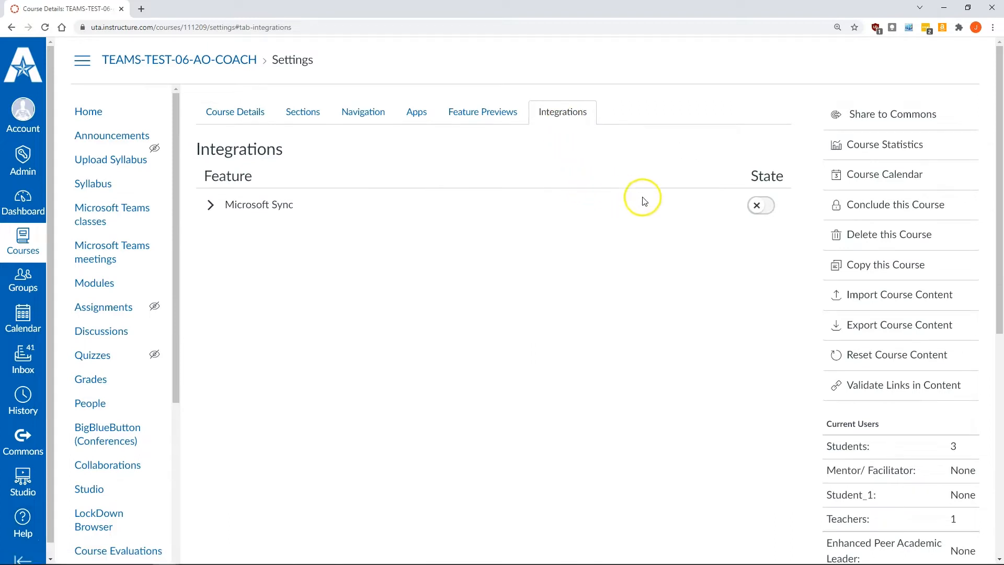
{"action": "left_click", "coordinate": [755, 206]}
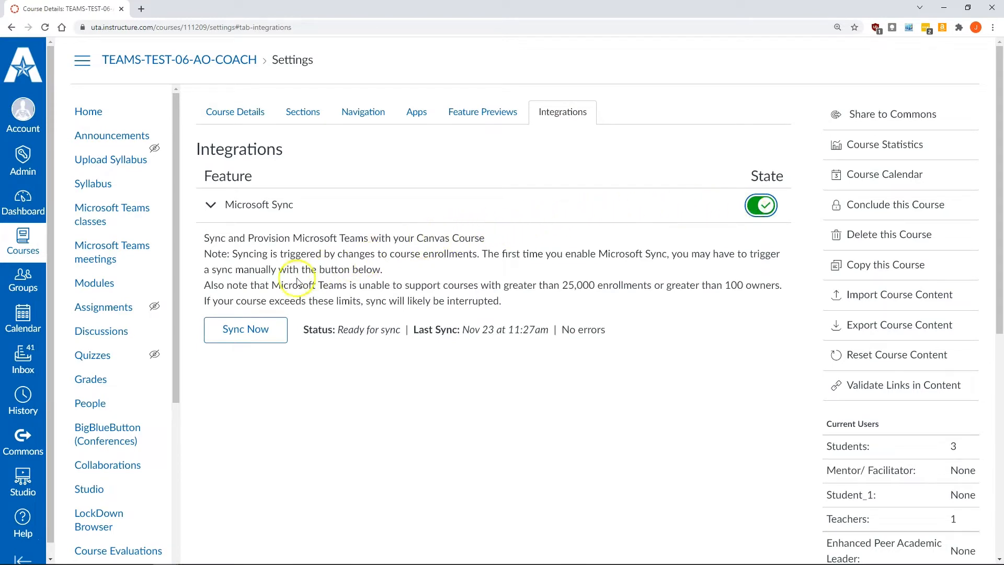
{"action": "left_click", "coordinate": [248, 330]}
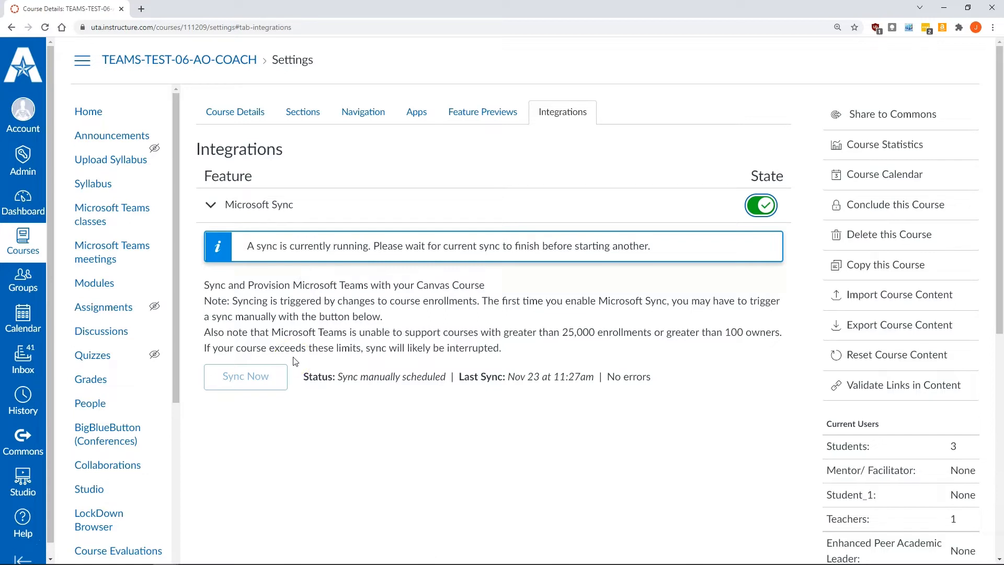
Enable the Microsoft Teams classes item in the course navigation.
{"action": "left_click", "coordinate": [346, 118]}
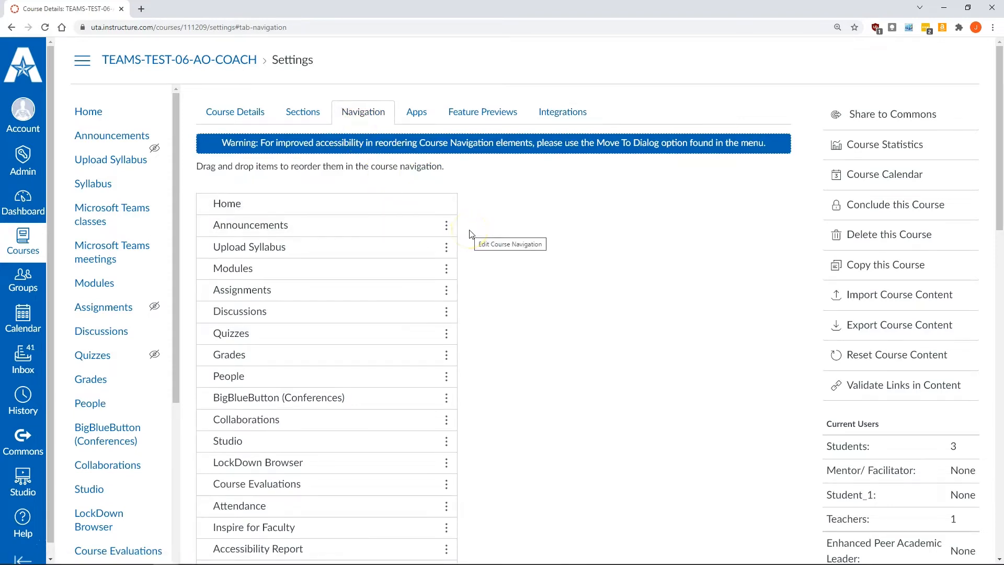
{"action": "scroll", "coordinate": [473, 230], "scroll_direction": "down", "scroll_amount": 2}
{"action": "scroll", "coordinate": [476, 234], "scroll_direction": "down", "scroll_amount": 3}
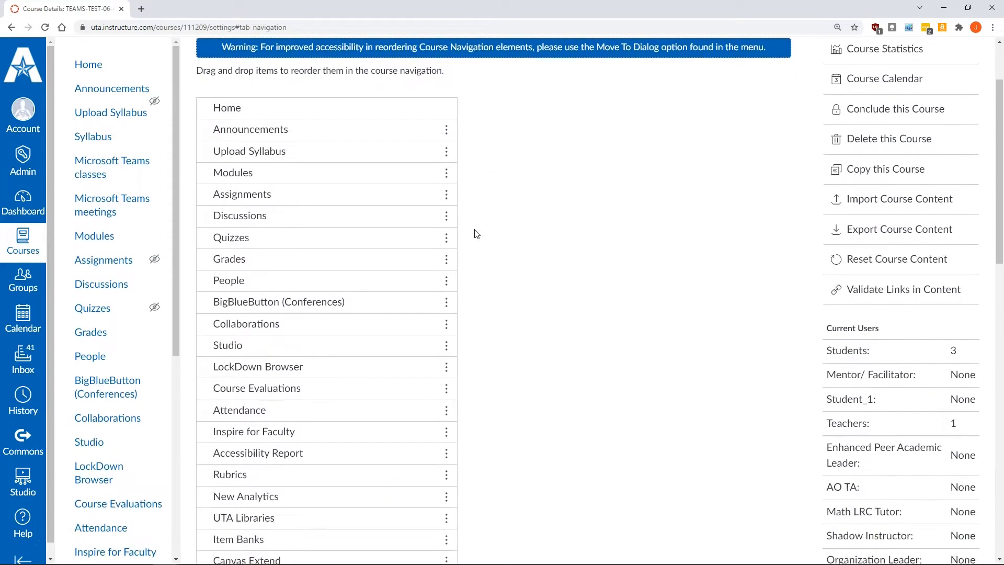
{"action": "scroll", "coordinate": [476, 234], "scroll_direction": "down", "scroll_amount": 8}
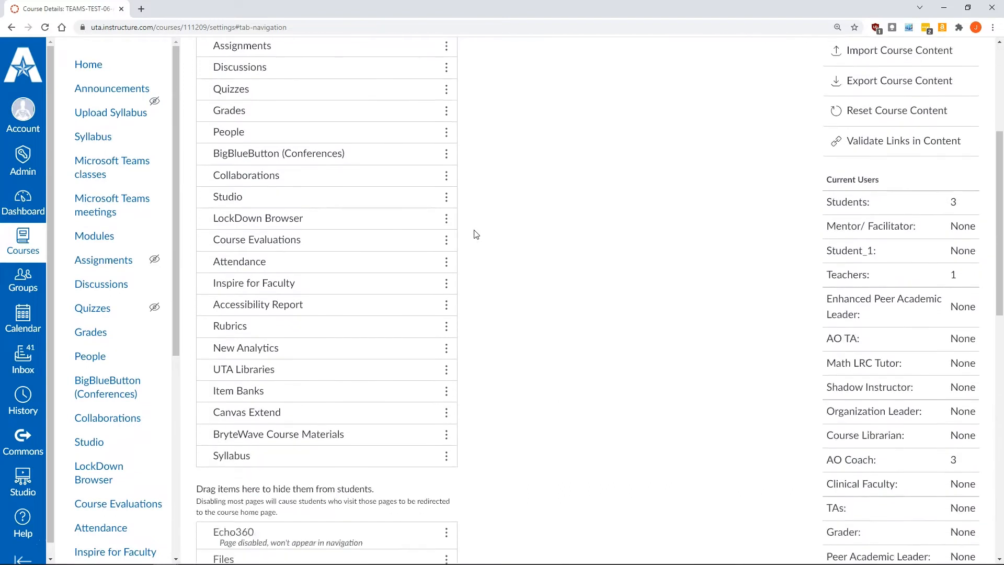
{"action": "scroll", "coordinate": [476, 234], "scroll_direction": "down", "scroll_amount": 2}
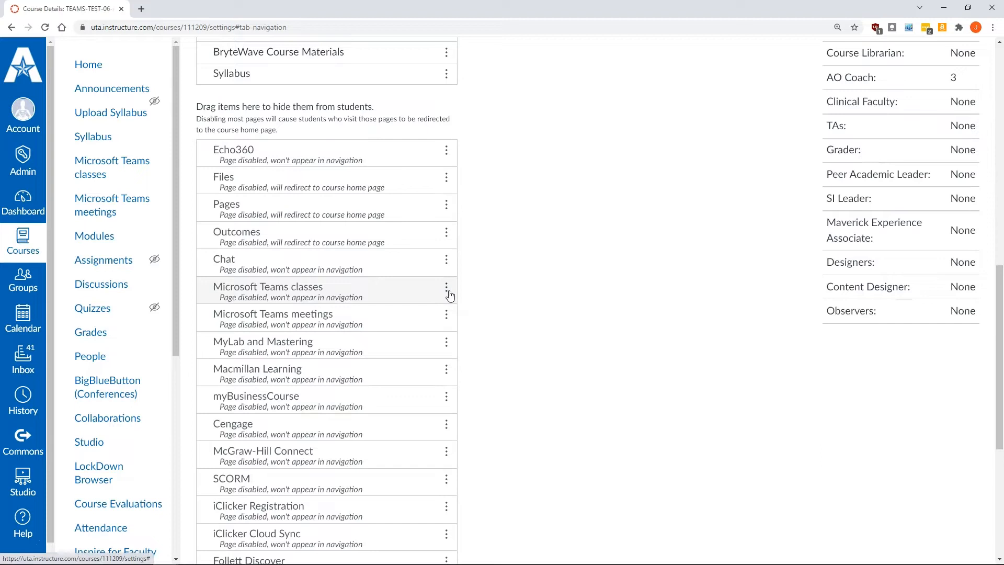
{"action": "left_click", "coordinate": [447, 291]}
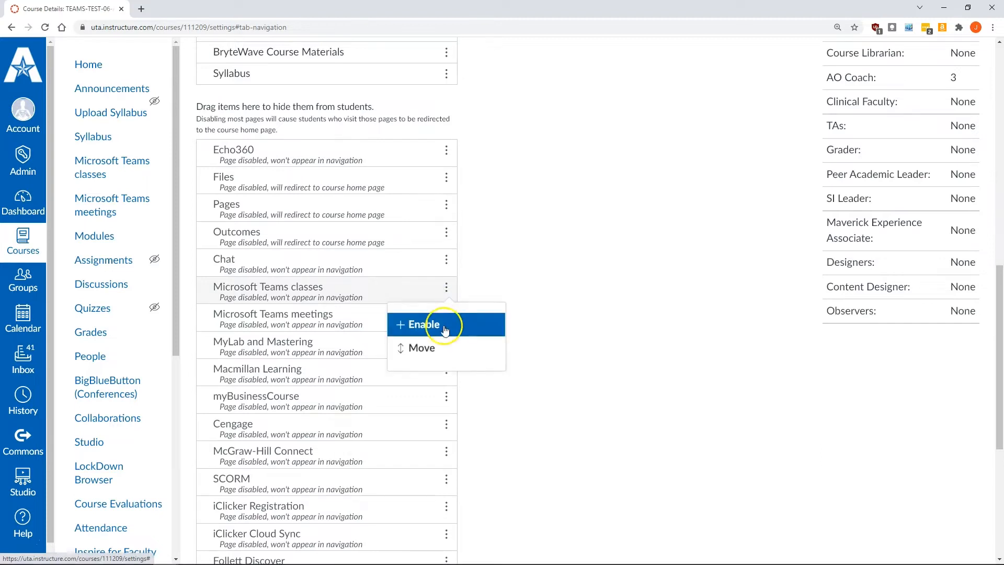
{"action": "left_click", "coordinate": [442, 324]}
Enable the Microsoft Teams meetings item in the course navigation.
{"action": "scroll", "coordinate": [488, 307], "scroll_direction": "down", "scroll_amount": 9}
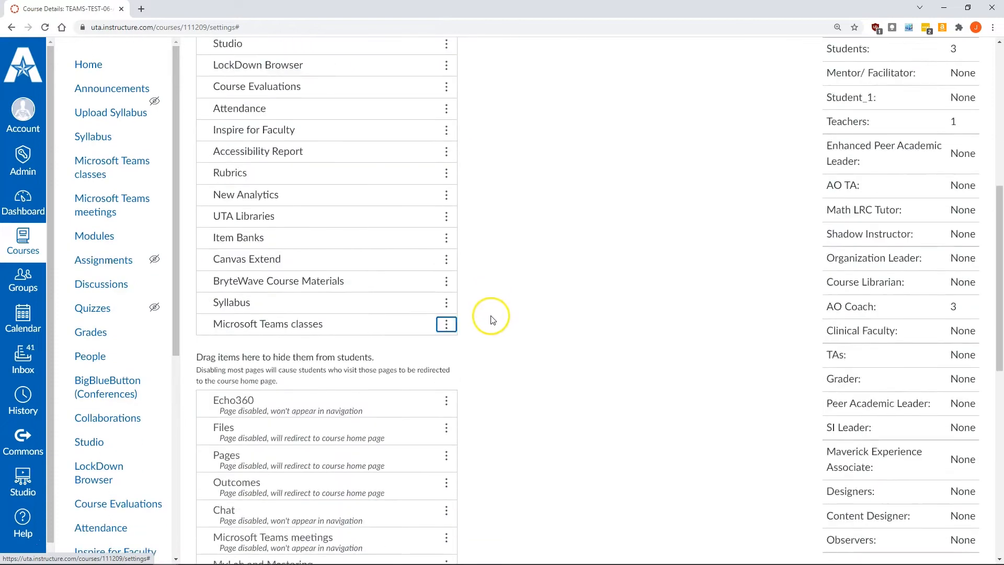
{"action": "left_click", "coordinate": [447, 465]}
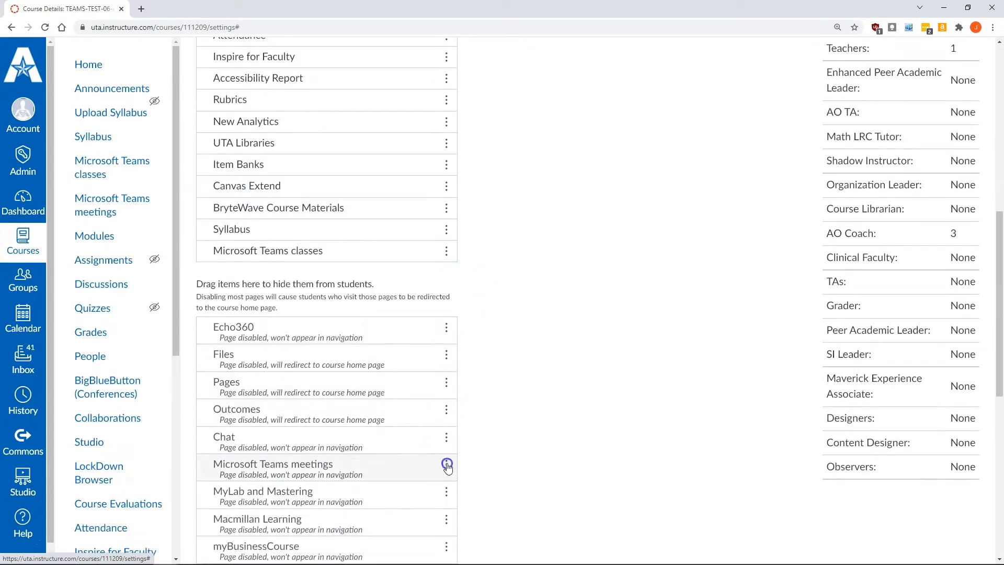
{"action": "left_click", "coordinate": [434, 501]}
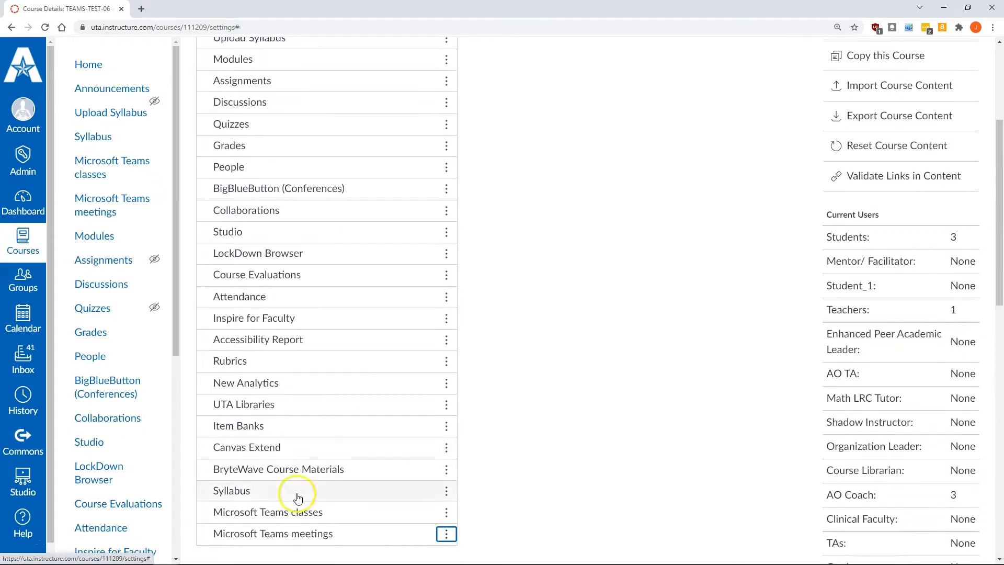
Move Microsoft Teams classes and Microsoft Teams meetings to just below Grades in the navigation and save it.
{"action": "left_click_drag", "start_coordinate": [278, 516], "coordinate": [291, 167]}
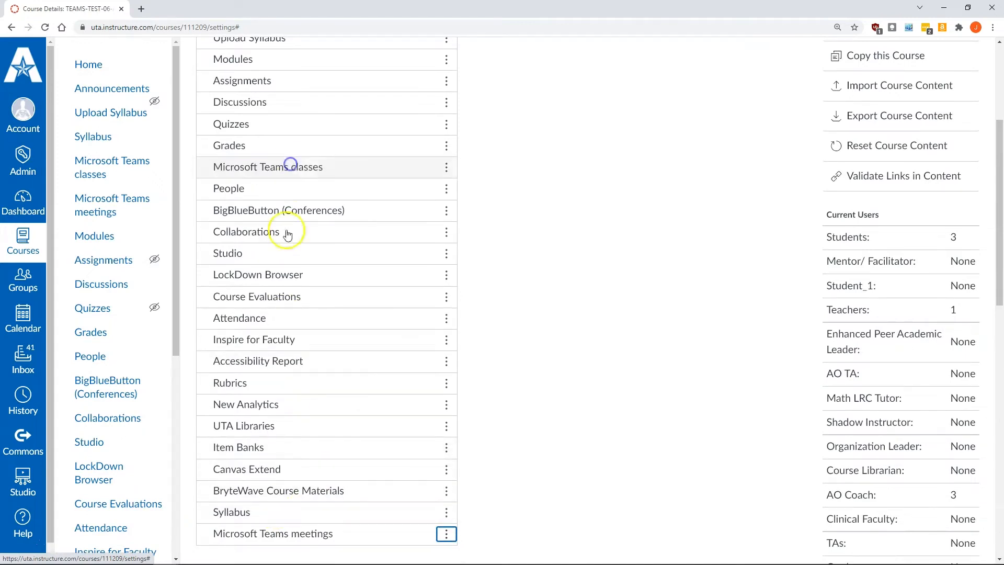
{"action": "left_click_drag", "start_coordinate": [262, 533], "coordinate": [264, 188]}
{"action": "scroll", "coordinate": [482, 223], "scroll_direction": "down", "scroll_amount": 13}
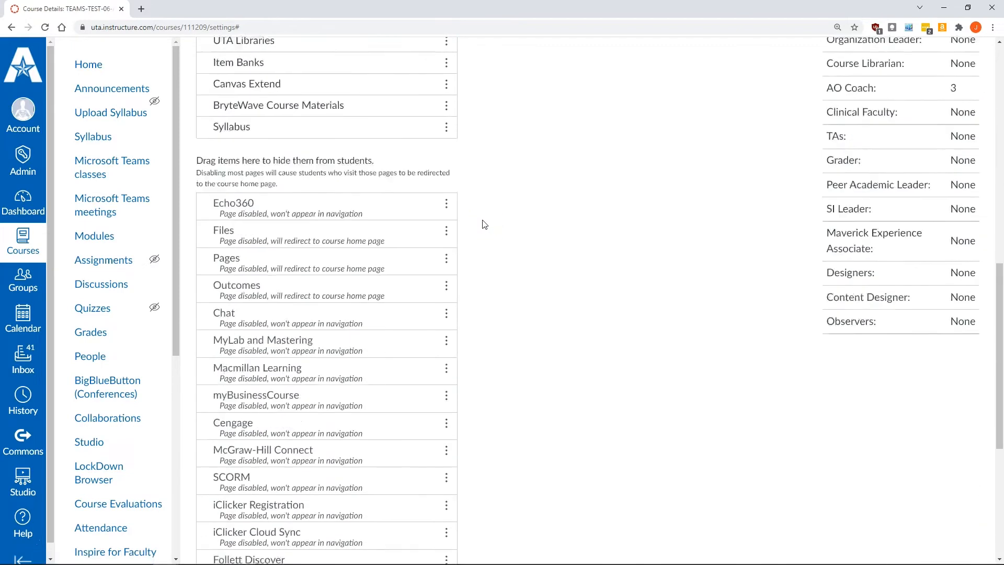
{"action": "left_click", "coordinate": [225, 522]}
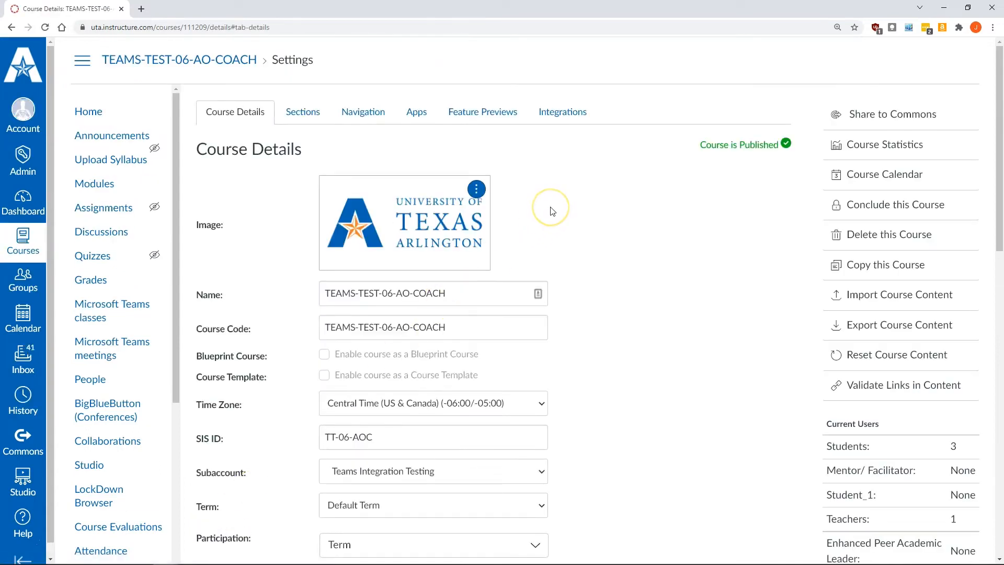
Review the Microsoft Sync status in the course integrations.
{"action": "left_click", "coordinate": [569, 109]}
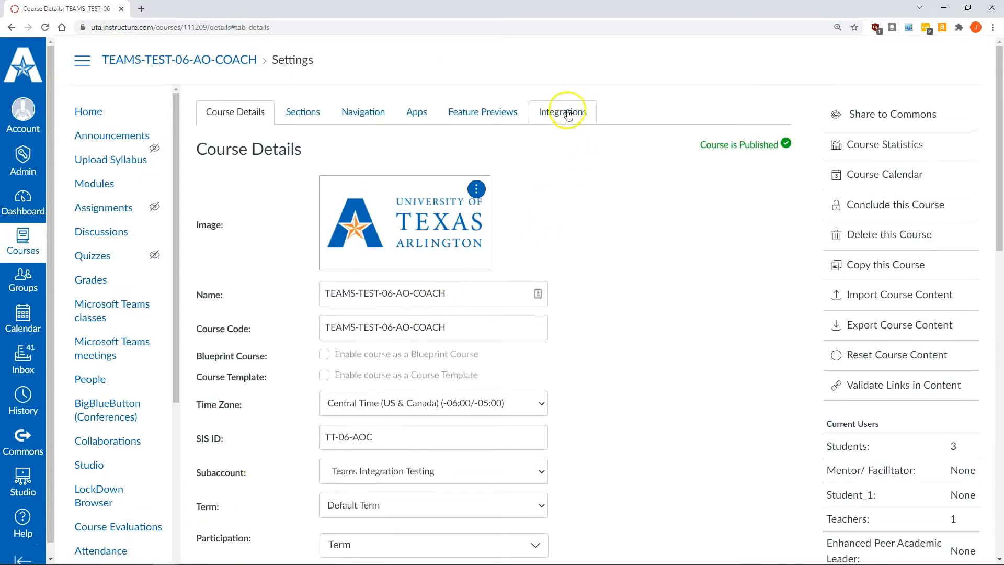
{"action": "left_click", "coordinate": [211, 205]}
{"action": "left_click", "coordinate": [315, 377]}
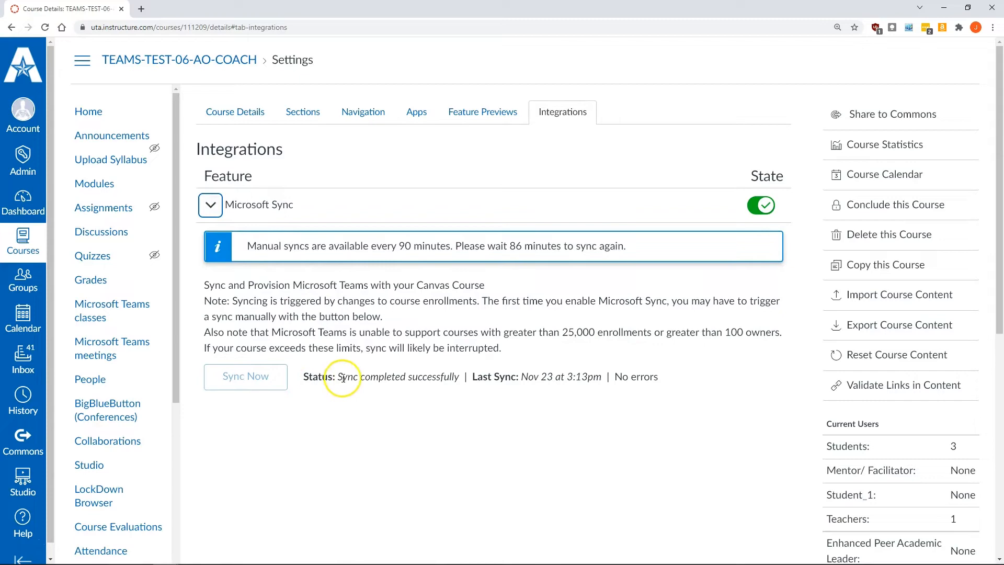
{"action": "left_click_drag", "start_coordinate": [661, 377], "coordinate": [614, 381]}
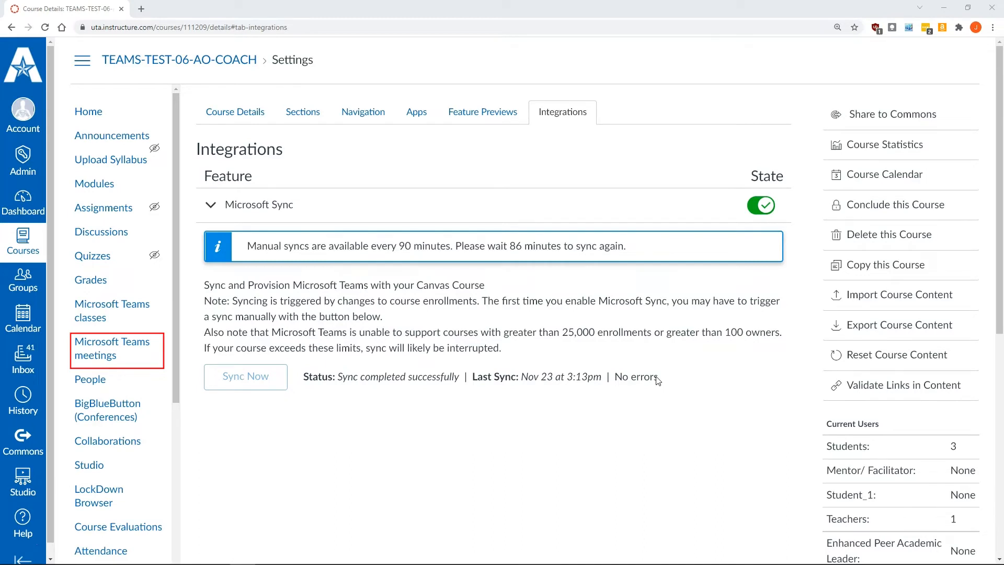
Start a new Teams meeting for the course, add the entire class as attendees, and title it Teams Class meeting.
{"action": "left_click", "coordinate": [121, 346]}
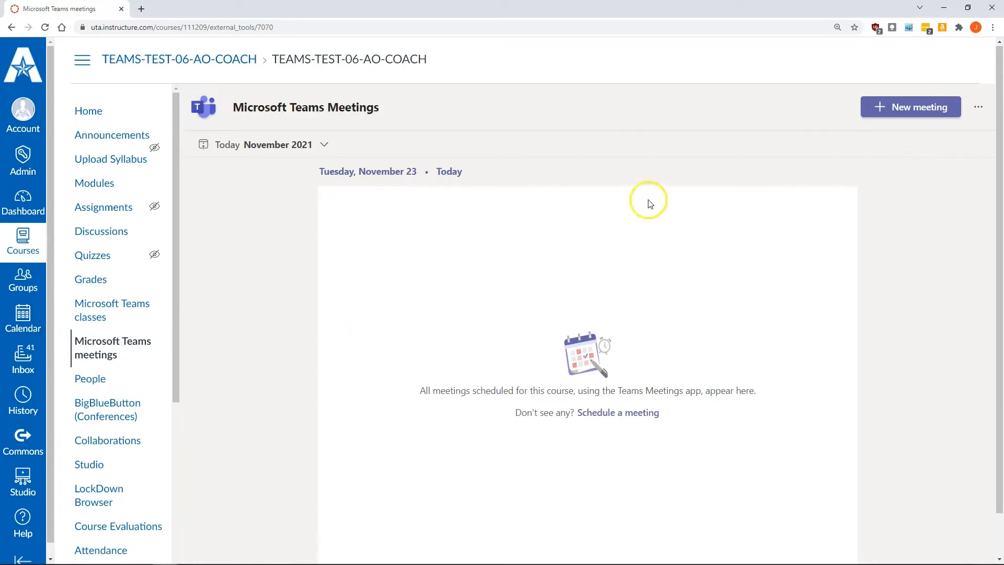
{"action": "left_click", "coordinate": [898, 108]}
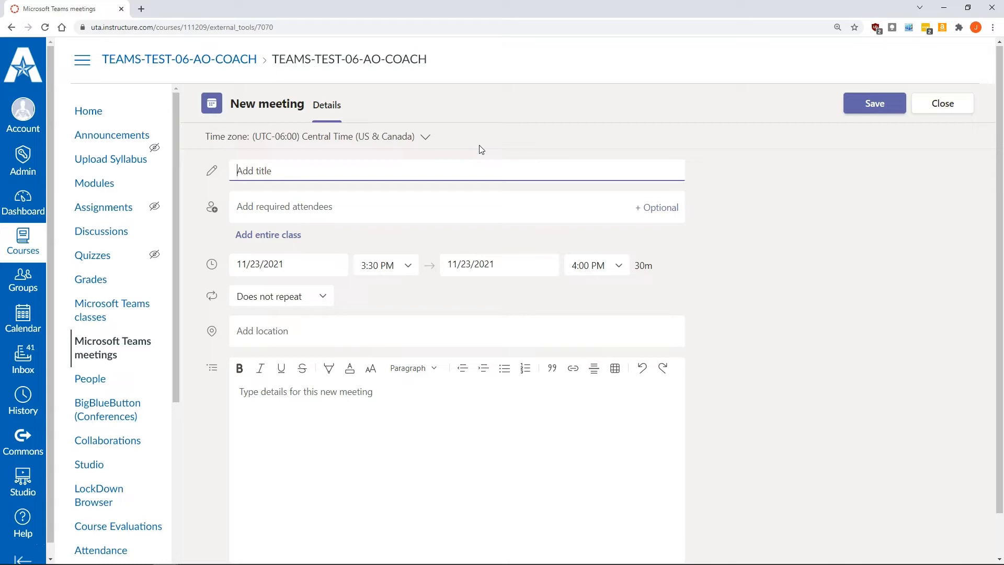
{"action": "left_click", "coordinate": [268, 236]}
{"action": "left_click", "coordinate": [267, 164]}
{"action": "type", "text": "Teams Class meeting"}
Schedule the meeting from 4:00 PM to 5:00 PM, add the details Teams Meeting Details, and send it.
{"action": "left_click", "coordinate": [393, 322]}
{"action": "left_click", "coordinate": [389, 449]}
{"action": "left_click", "coordinate": [596, 320]}
{"action": "left_click", "coordinate": [585, 385]}
{"action": "left_click", "coordinate": [470, 467]}
{"action": "type", "text": "Teams Meeting Details"}
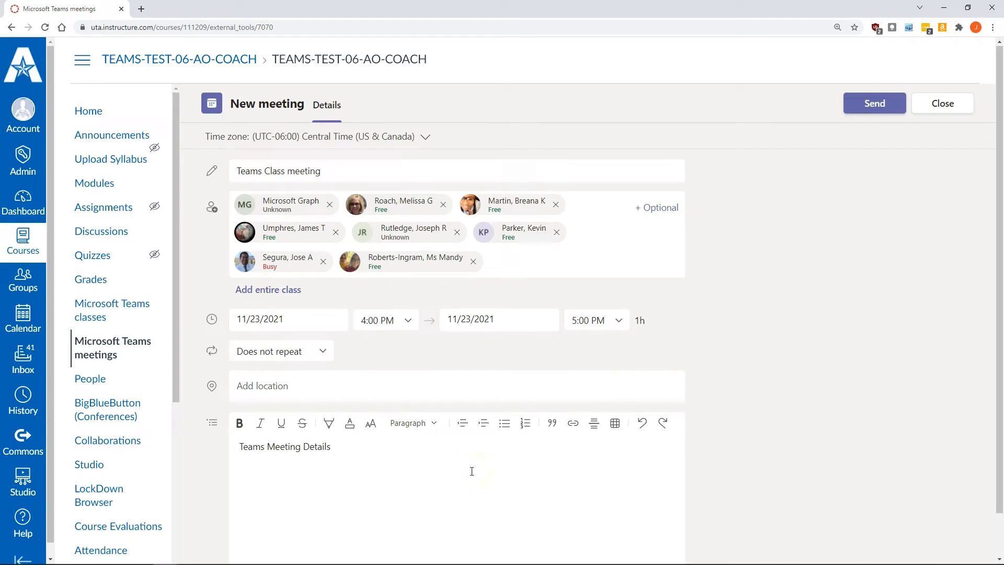
{"action": "left_click", "coordinate": [869, 108]}
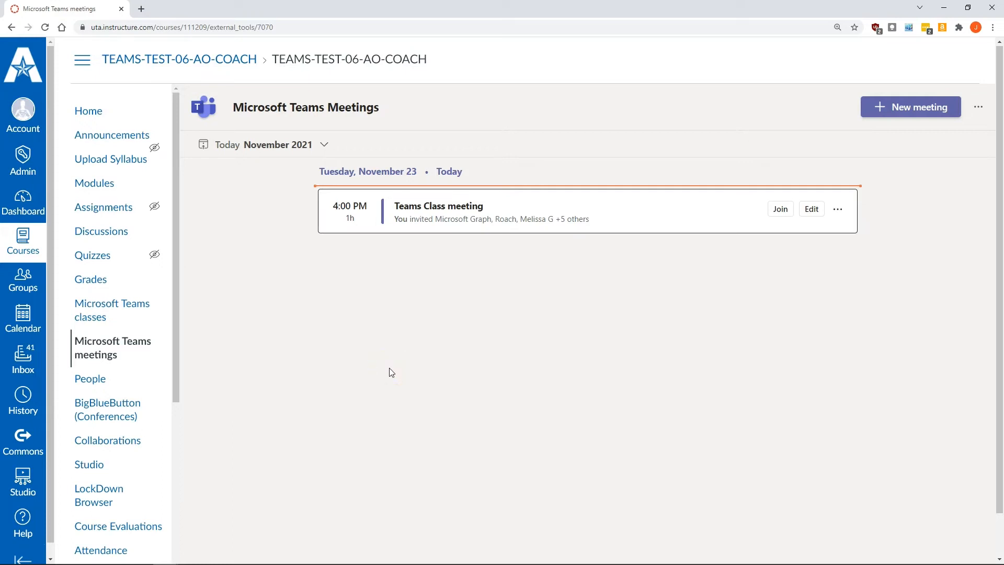
Edit the Teams Class meeting to start at 3:30 PM.
{"action": "left_click", "coordinate": [811, 209]}
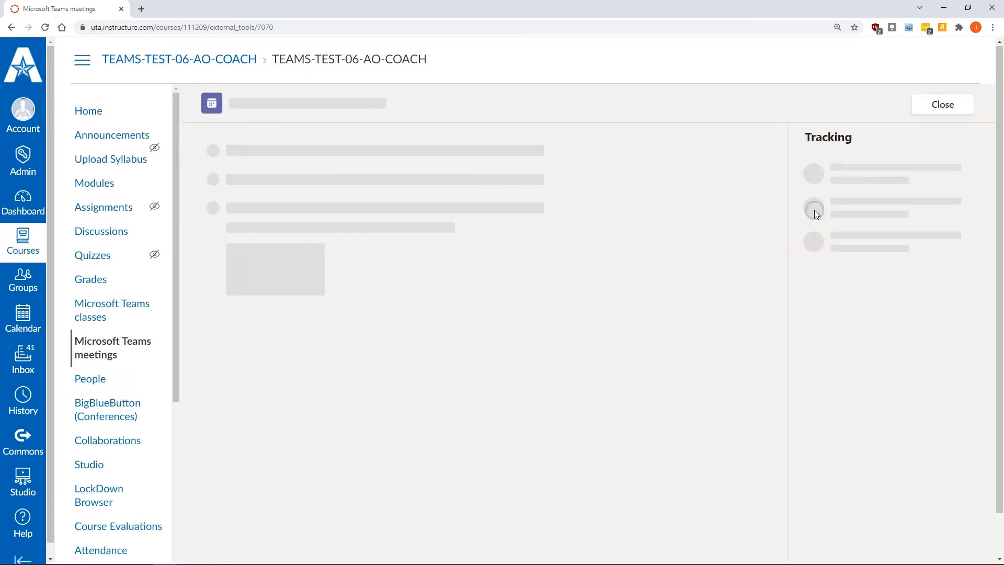
{"action": "left_click", "coordinate": [408, 320]}
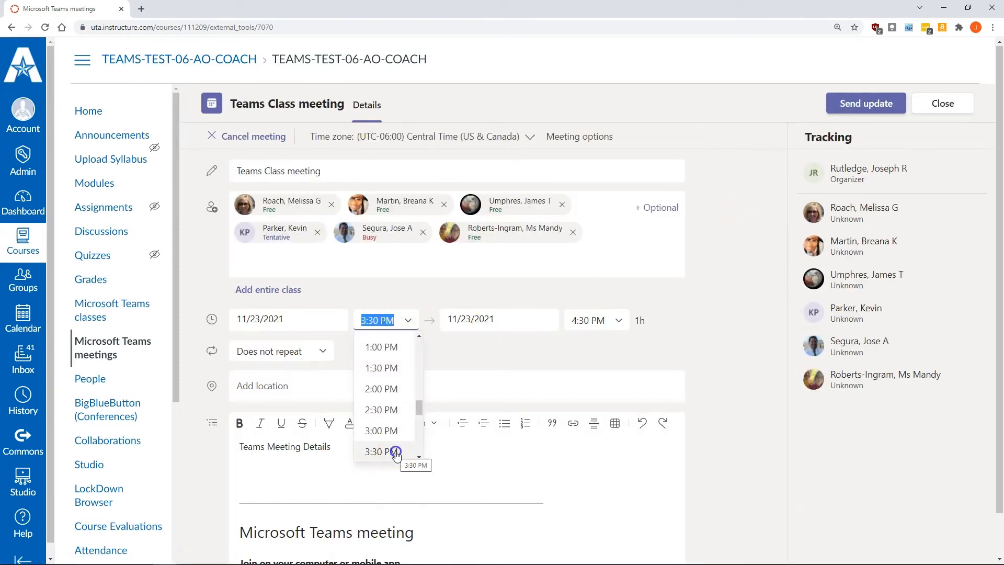
{"action": "left_click", "coordinate": [395, 452]}
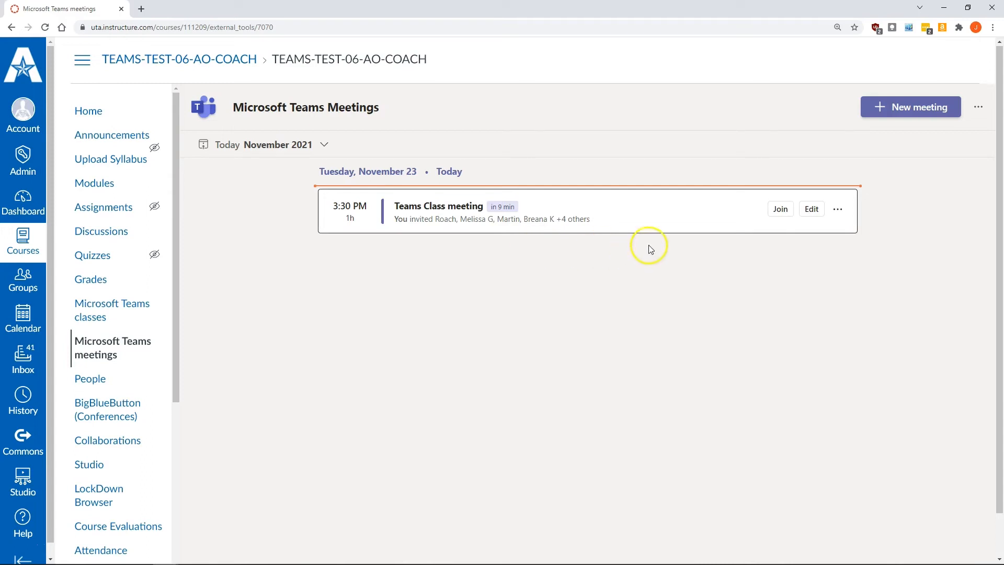
Open the meeting options for Teams Class meeting and save them.
{"action": "left_click", "coordinate": [836, 209]}
{"action": "left_click", "coordinate": [851, 263]}
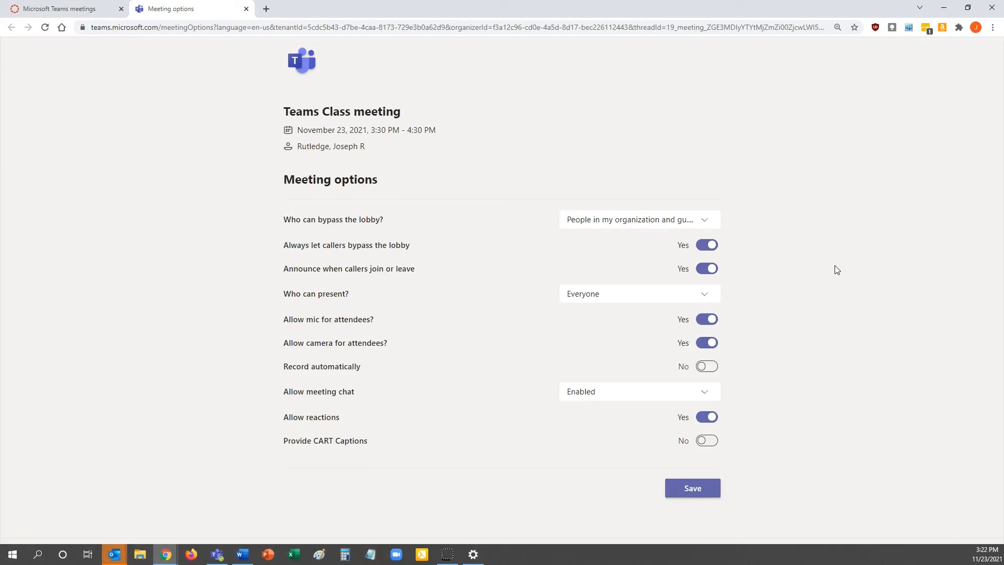
{"action": "left_click", "coordinate": [705, 490]}
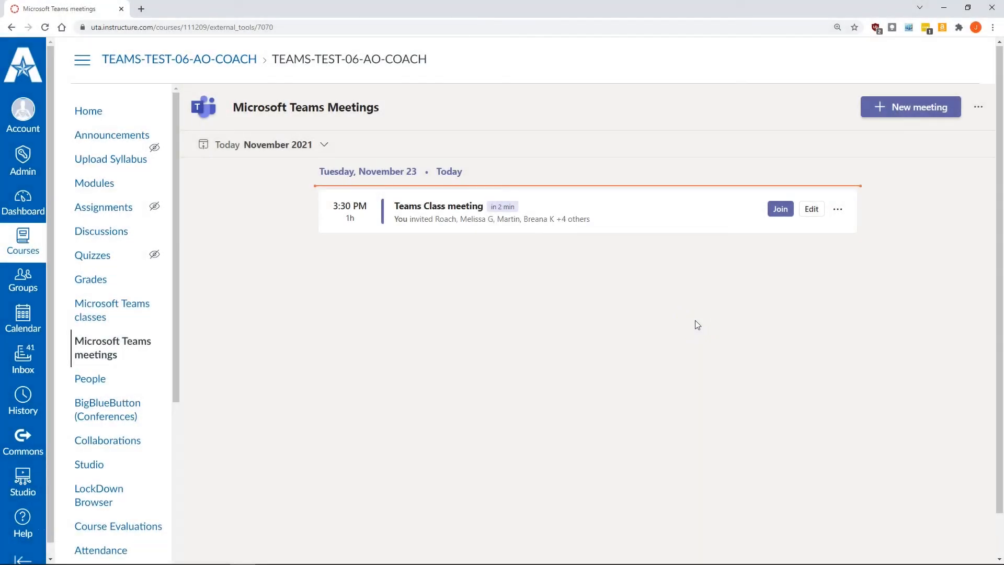
Open the TEAMS-TEST-06-AO-COACH class team in the Microsoft Teams app.
{"action": "left_click", "coordinate": [105, 306]}
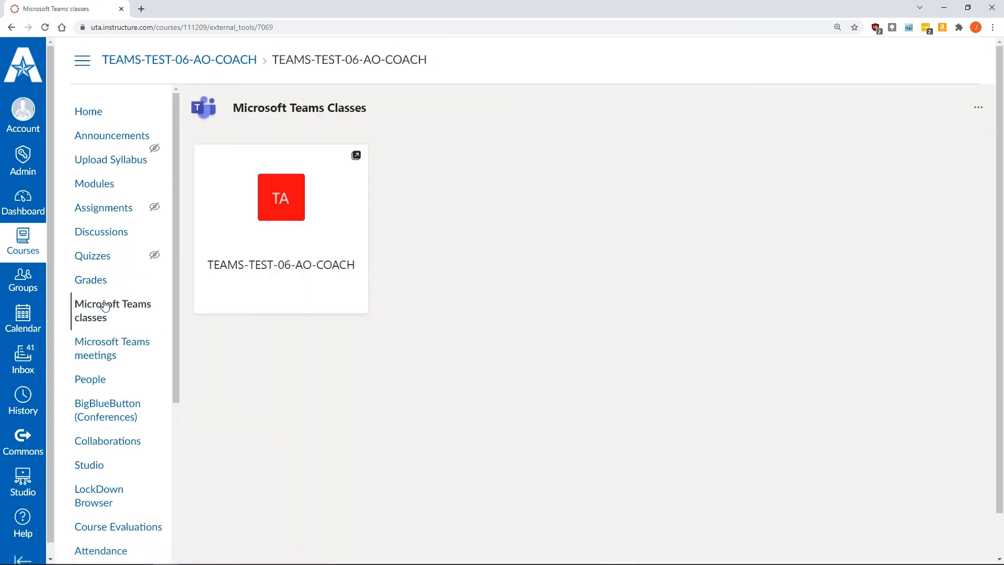
{"action": "left_click", "coordinate": [263, 204]}
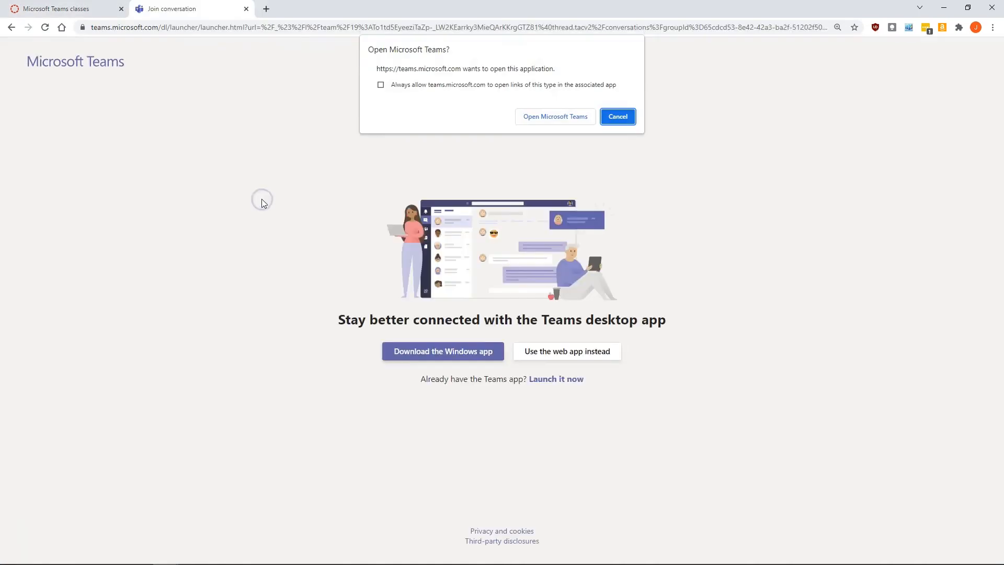
{"action": "left_click", "coordinate": [543, 116]}
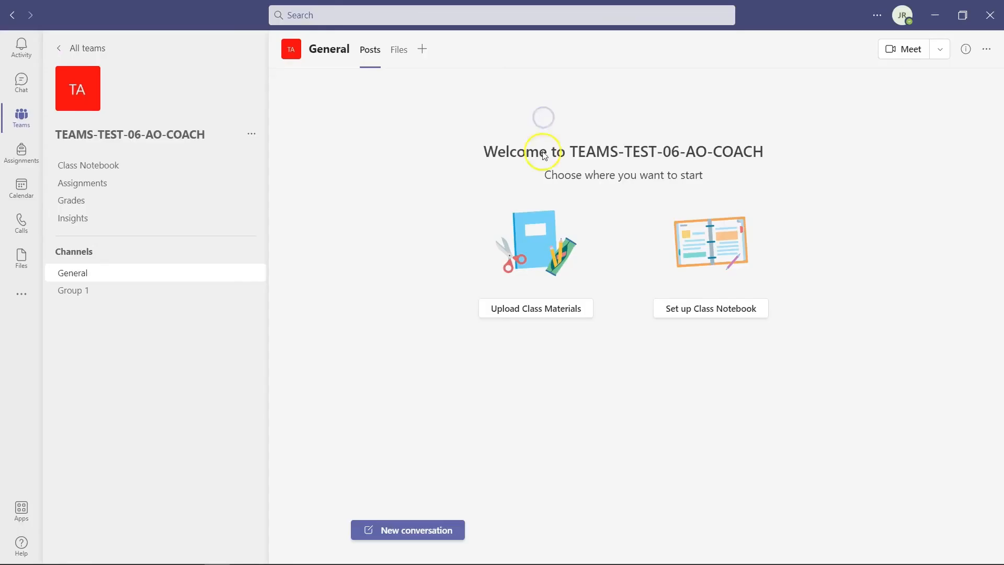